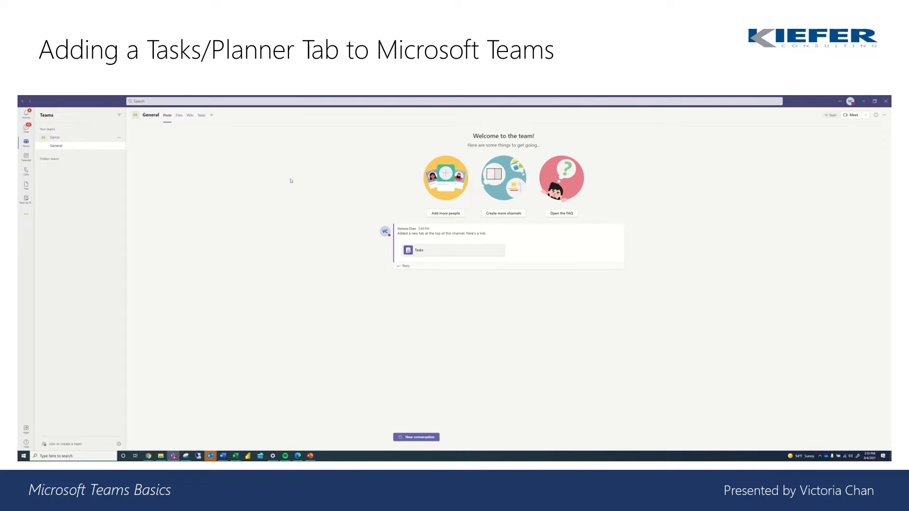
Open the General channel's Tasks tab, view the gallery of apps available for a new tab, and close it without adding one
{"action": "left_click", "coordinate": [202, 116]}
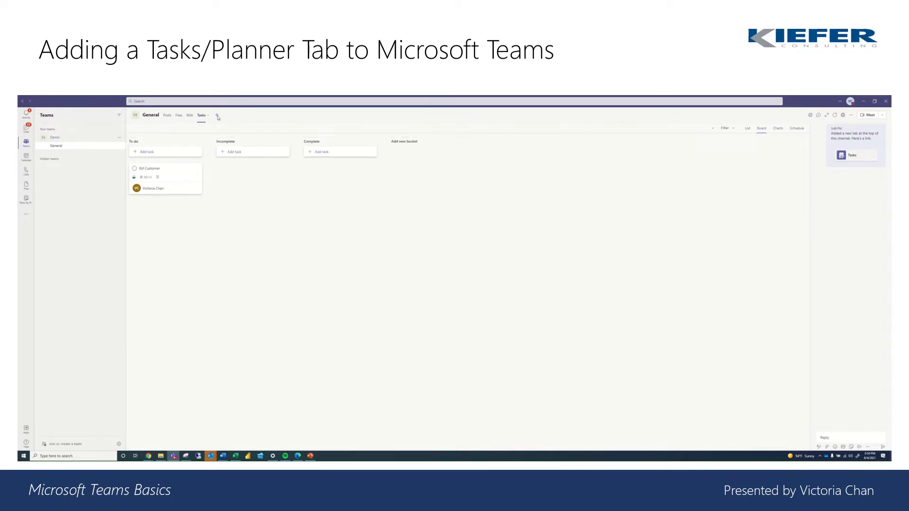
{"action": "left_click", "coordinate": [216, 116]}
{"action": "left_click", "coordinate": [217, 116]}
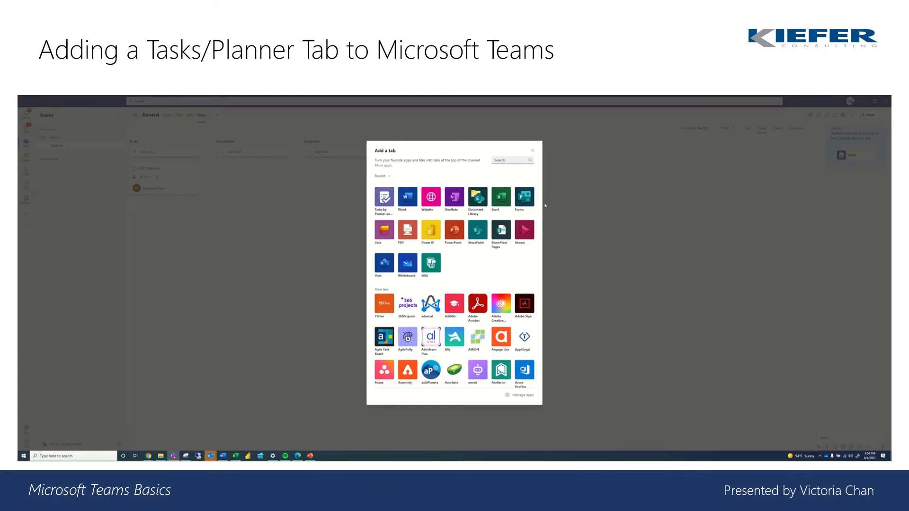
{"action": "mouse_move", "coordinate": [541, 182]}
{"action": "left_mouse_down"}
{"action": "mouse_move", "coordinate": [545, 196]}
{"action": "mouse_move", "coordinate": [542, 180]}
{"action": "left_mouse_up"}
{"action": "left_click", "coordinate": [532, 152]}
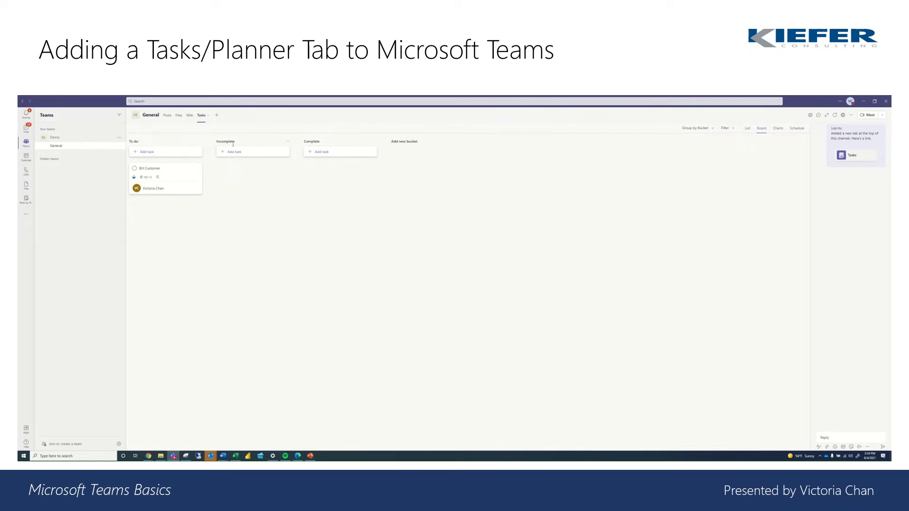
{"action": "left_click", "coordinate": [233, 143]}
{"action": "left_click", "coordinate": [409, 142]}
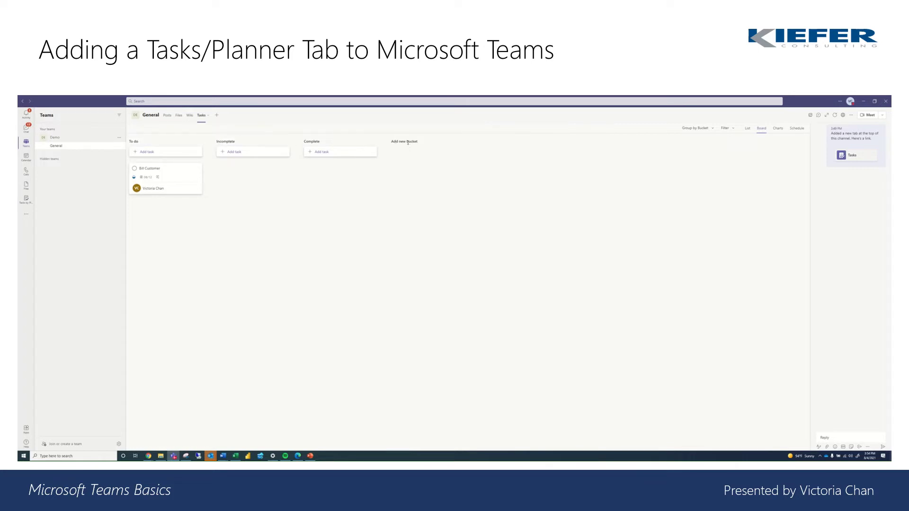
{"action": "left_click", "coordinate": [420, 184]}
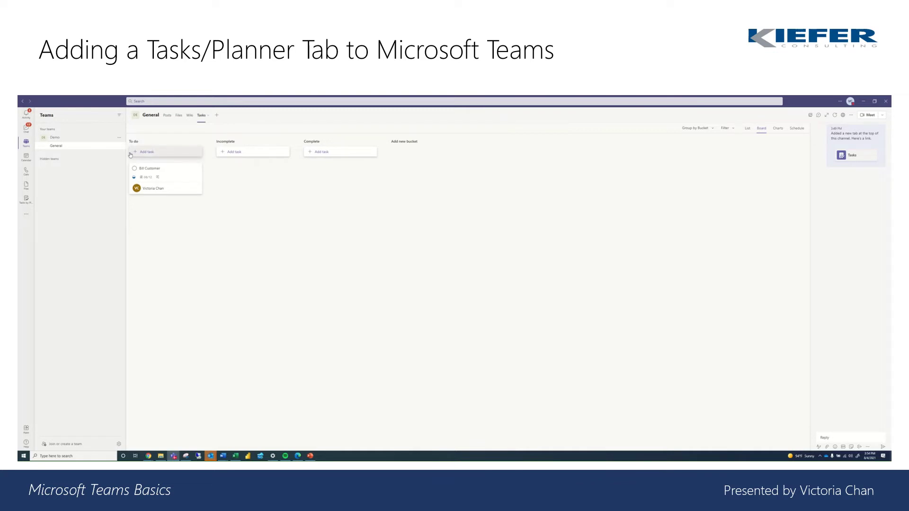
Open the Bill Customer task's details, check its bucket and progress options, and set its priority to Urgent
{"action": "left_click", "coordinate": [158, 168]}
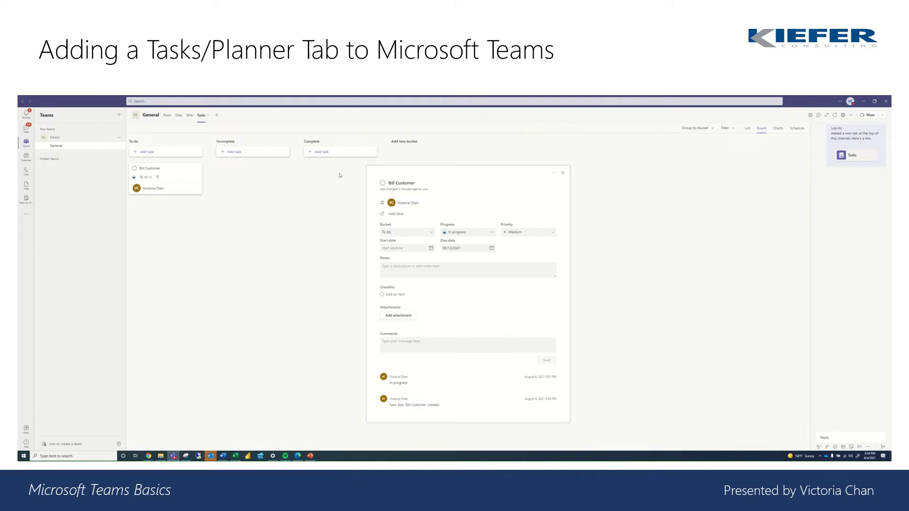
{"action": "left_click", "coordinate": [431, 233]}
{"action": "left_click", "coordinate": [432, 233]}
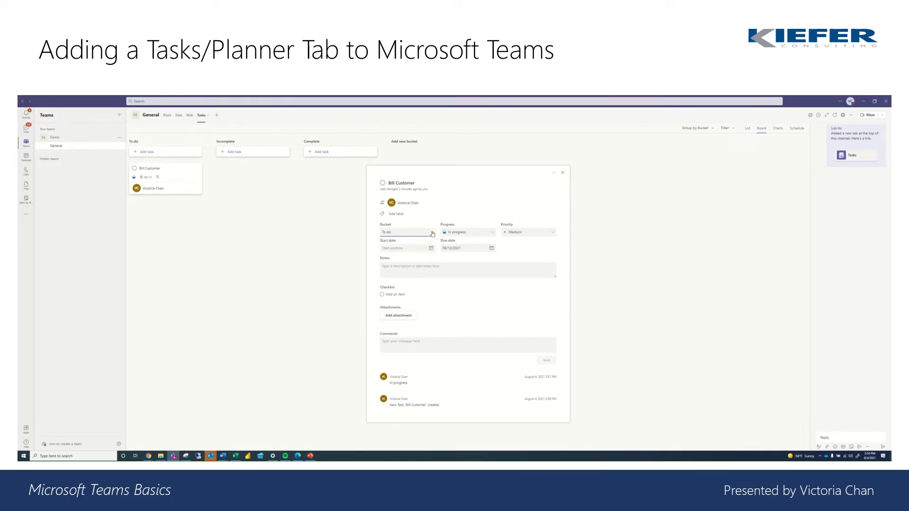
{"action": "left_click", "coordinate": [465, 233]}
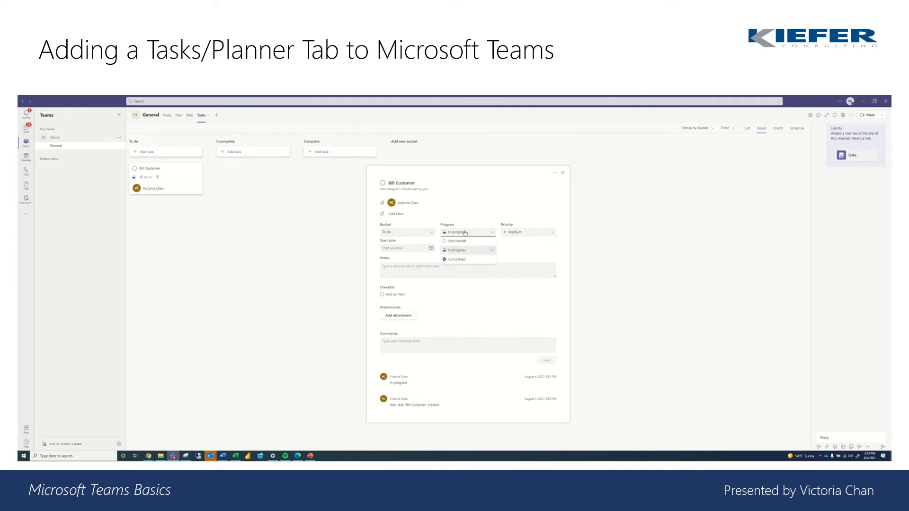
{"action": "left_click", "coordinate": [523, 235]}
{"action": "left_click", "coordinate": [522, 235]}
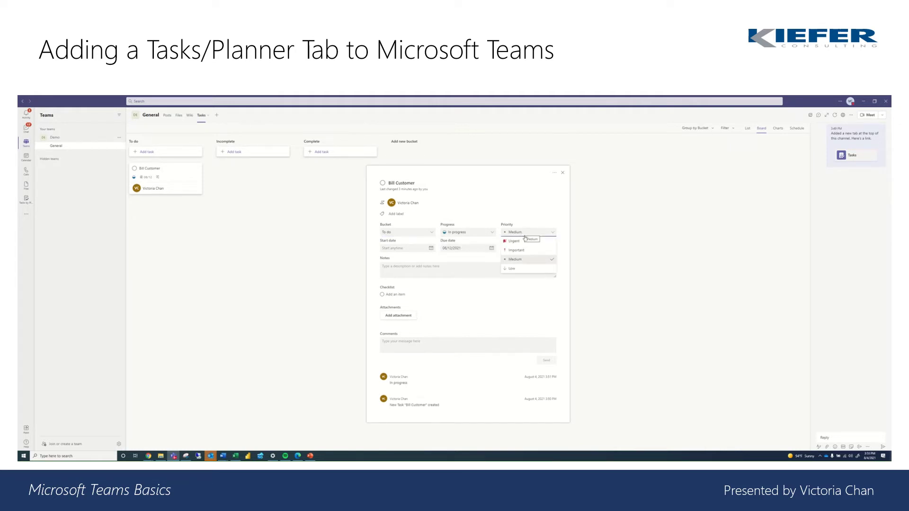
{"action": "left_click", "coordinate": [521, 241]}
Set the Bill Customer task's start date to 08/04/2021, leave the notes and checklist empty, and close the task details
{"action": "left_click", "coordinate": [400, 248]}
{"action": "left_click", "coordinate": [409, 275]}
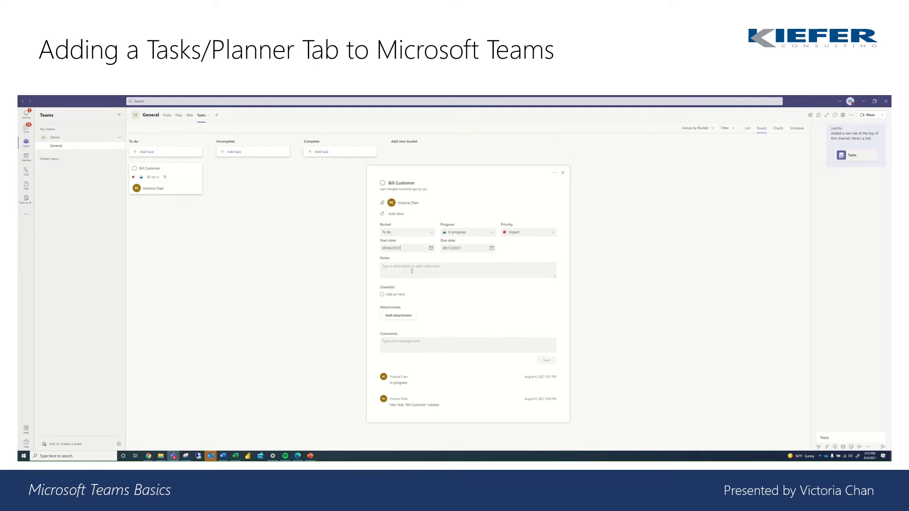
{"action": "left_click", "coordinate": [449, 267]}
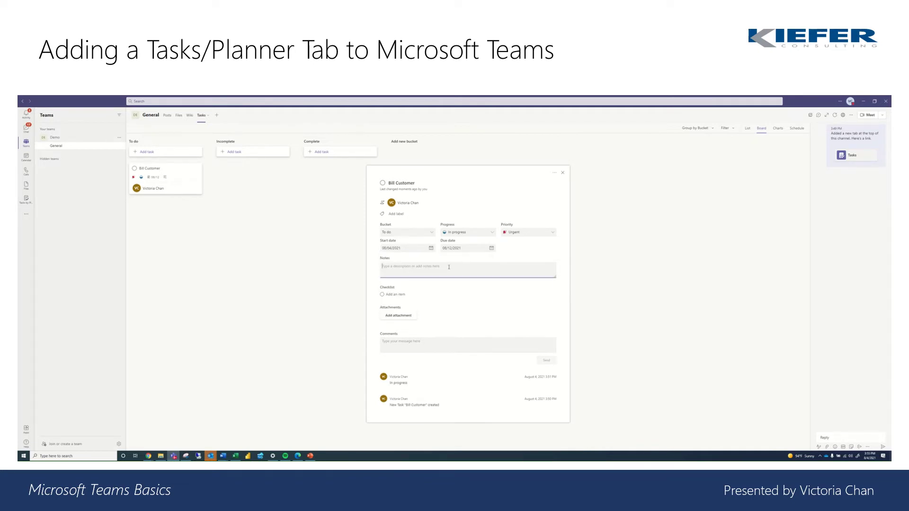
{"action": "left_click", "coordinate": [382, 295]}
{"action": "left_click", "coordinate": [410, 295]}
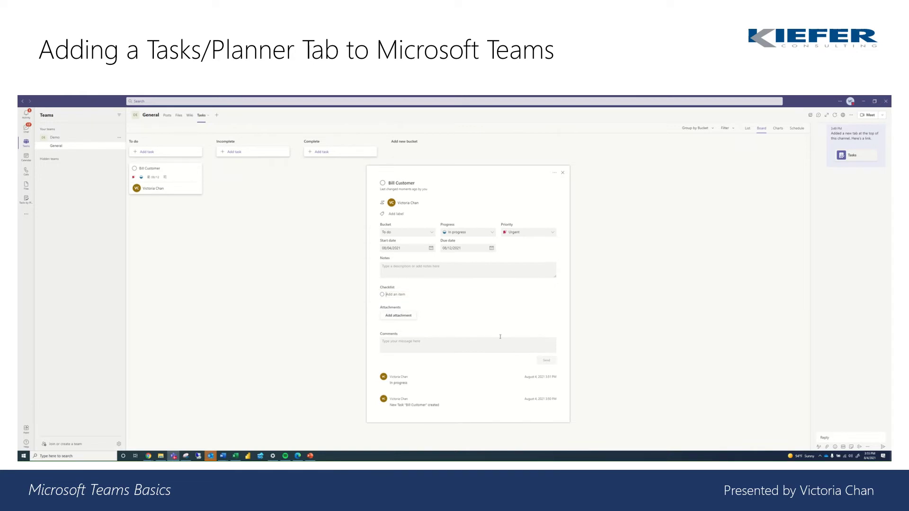
{"action": "left_click", "coordinate": [563, 173]}
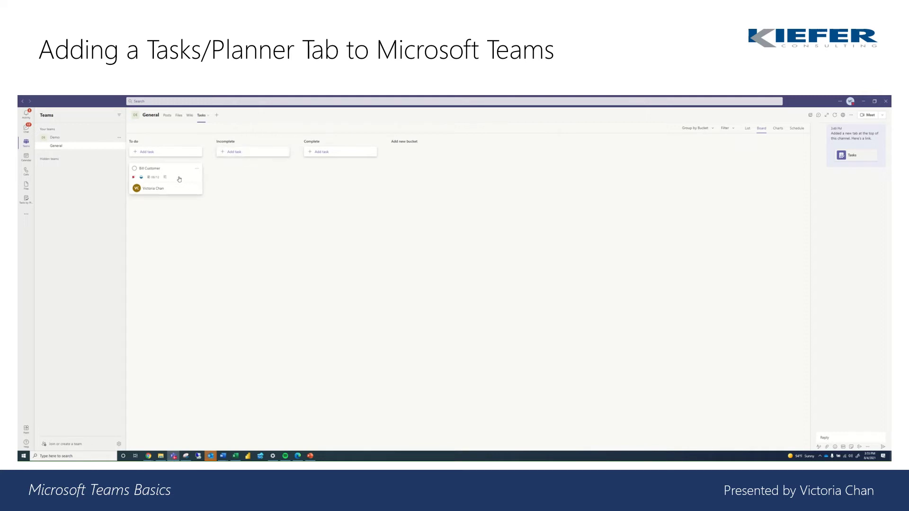
Move the Bill Customer task into the Incomplete bucket and back to the To do bucket
{"action": "left_click_drag", "start_coordinate": [175, 176], "coordinate": [244, 169]}
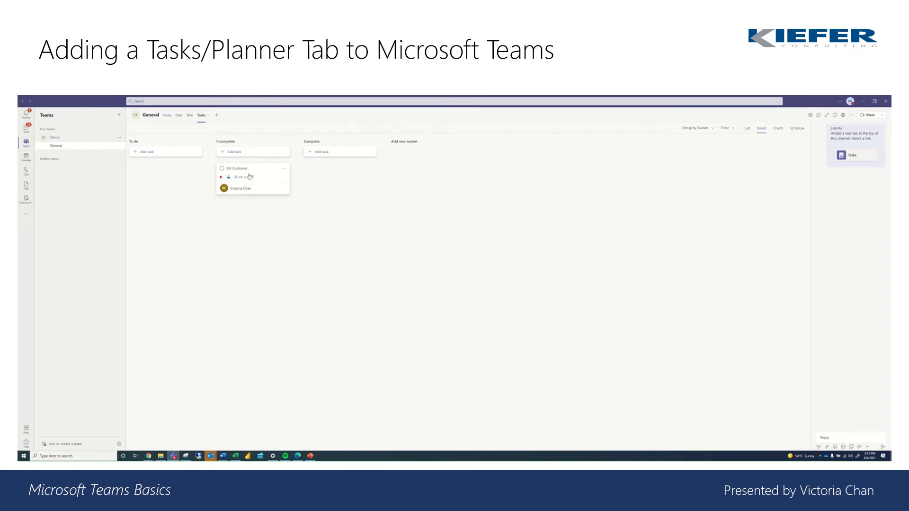
{"action": "left_click_drag", "start_coordinate": [247, 171], "coordinate": [158, 171]}
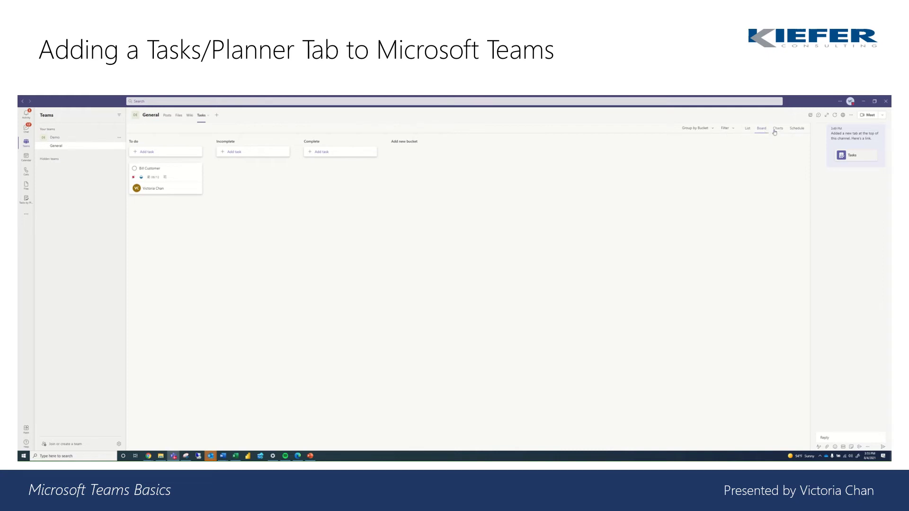
View the plan as a list, as a board, as charts and as a monthly schedule
{"action": "left_click", "coordinate": [748, 129]}
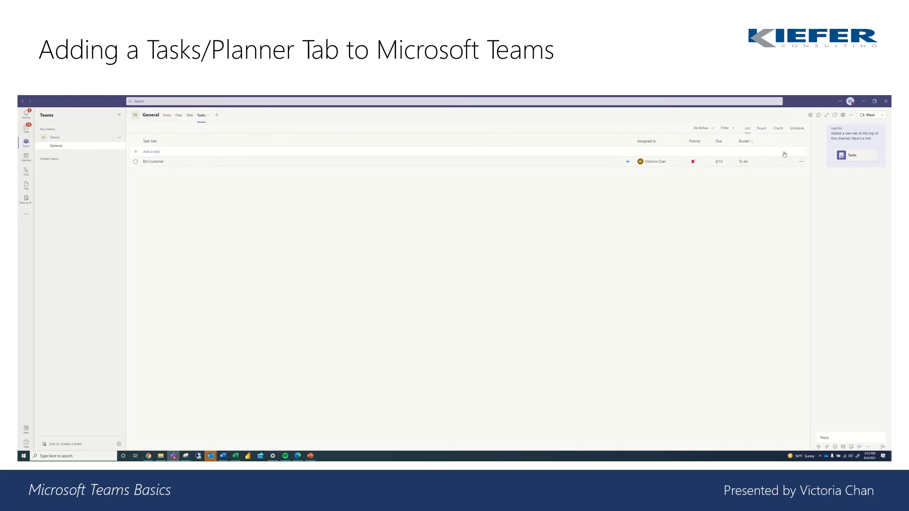
{"action": "left_click", "coordinate": [761, 128]}
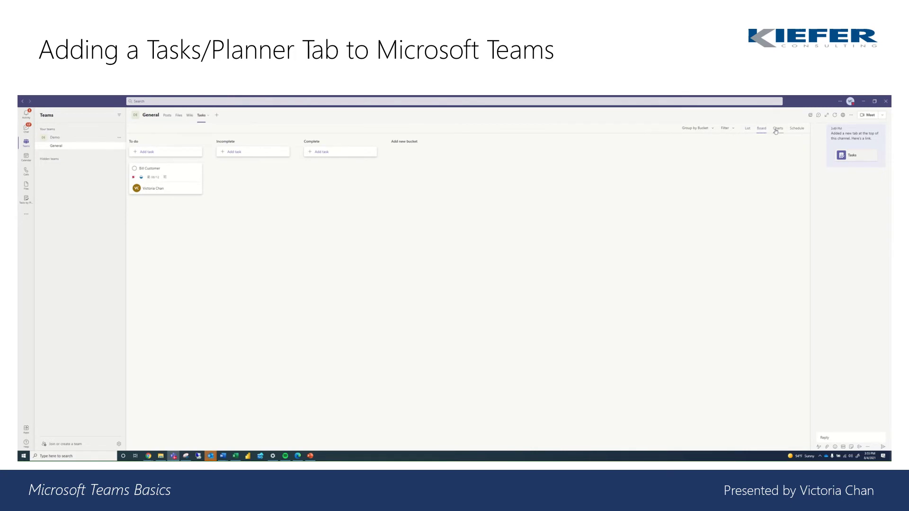
{"action": "left_click", "coordinate": [776, 131]}
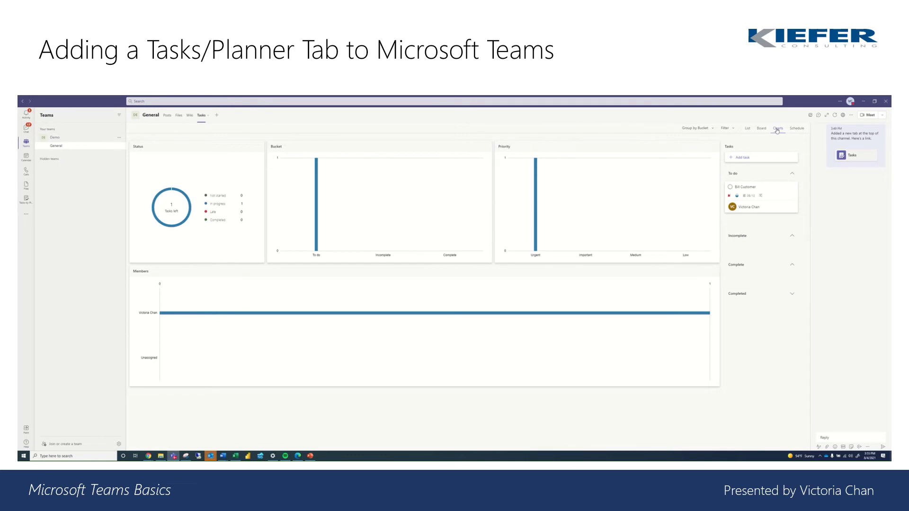
{"action": "left_click", "coordinate": [803, 133]}
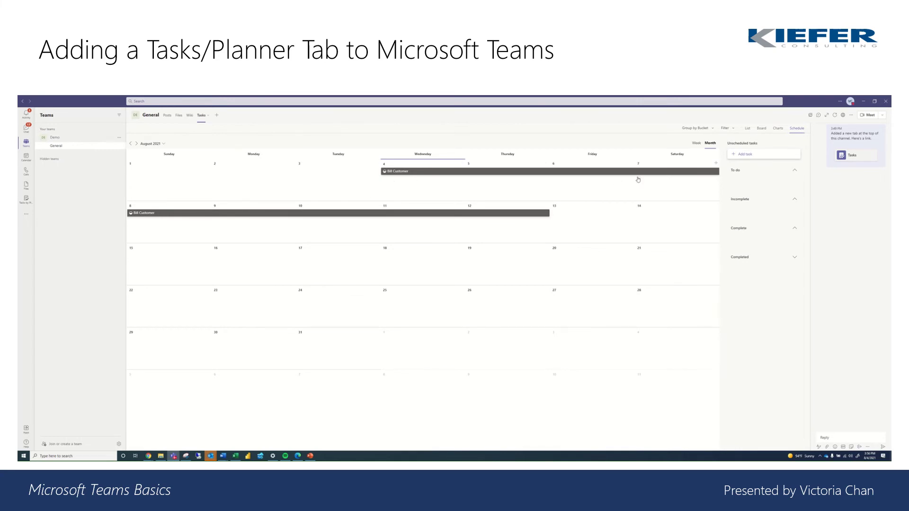
Group the plan's tasks by Assigned to and switch from the schedule to the board view
{"action": "left_click", "coordinate": [691, 128]}
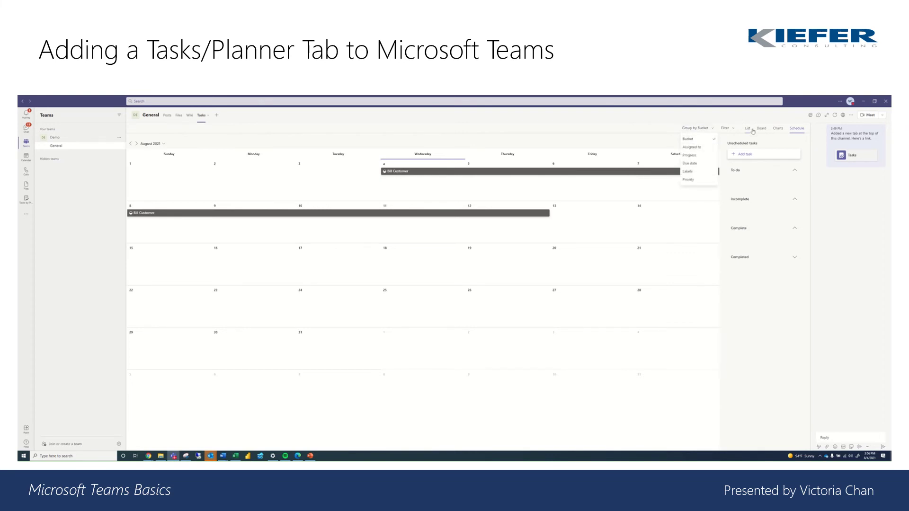
{"action": "left_click", "coordinate": [699, 148]}
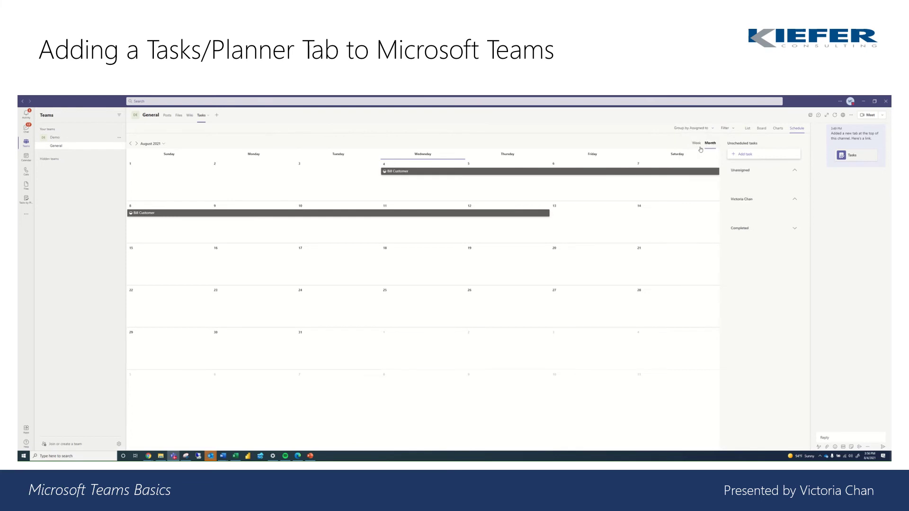
{"action": "left_click", "coordinate": [762, 128]}
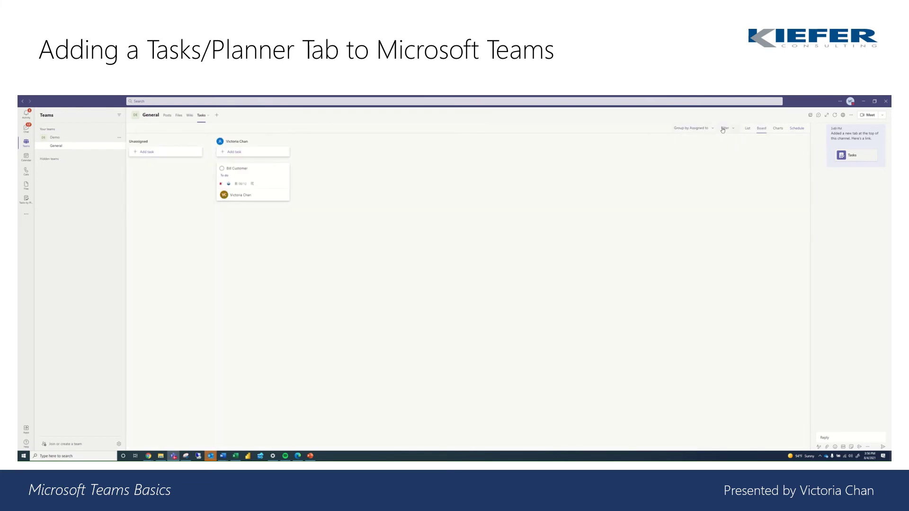
Regroup the board by Progress, Due date and Labels in turn, ending with the tasks grouped by Priority
{"action": "left_click", "coordinate": [692, 128]}
{"action": "left_click", "coordinate": [696, 159]}
{"action": "left_click", "coordinate": [682, 128]}
{"action": "left_click", "coordinate": [702, 165]}
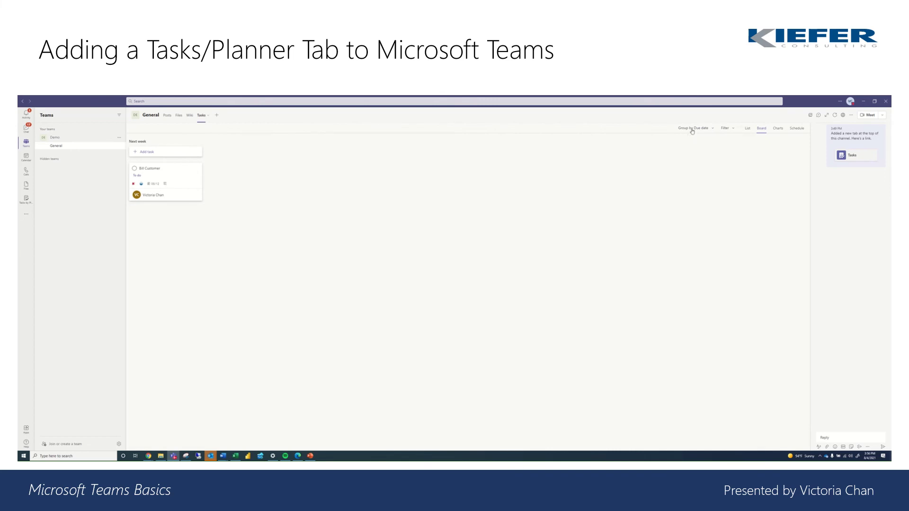
{"action": "left_click", "coordinate": [691, 129]}
{"action": "left_click", "coordinate": [695, 174]}
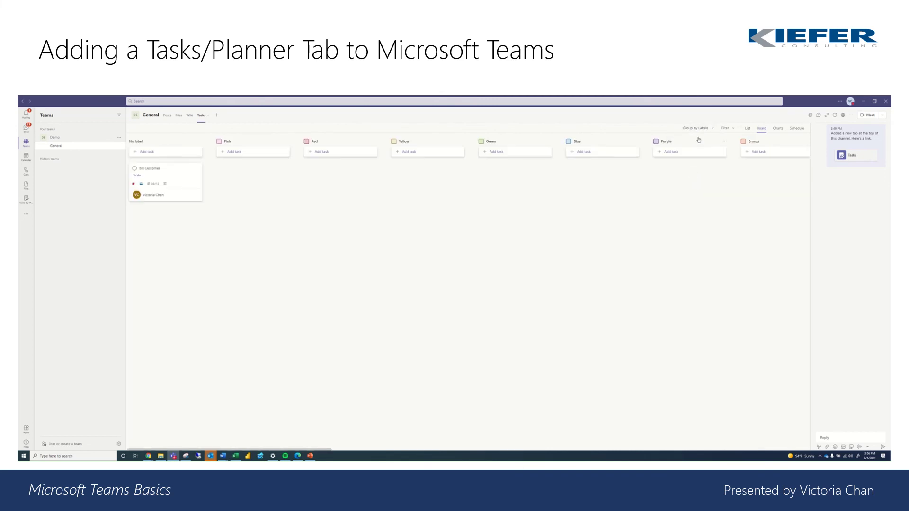
{"action": "left_click", "coordinate": [698, 129]}
{"action": "left_click", "coordinate": [700, 180]}
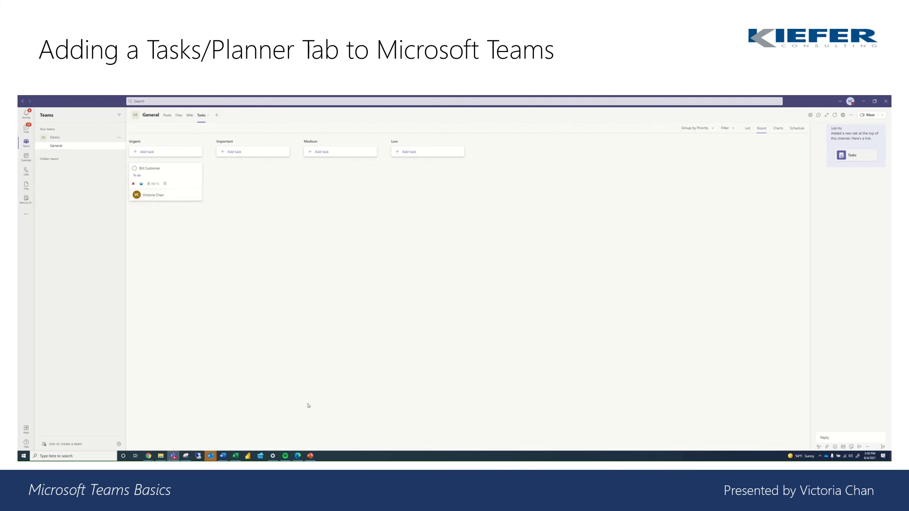